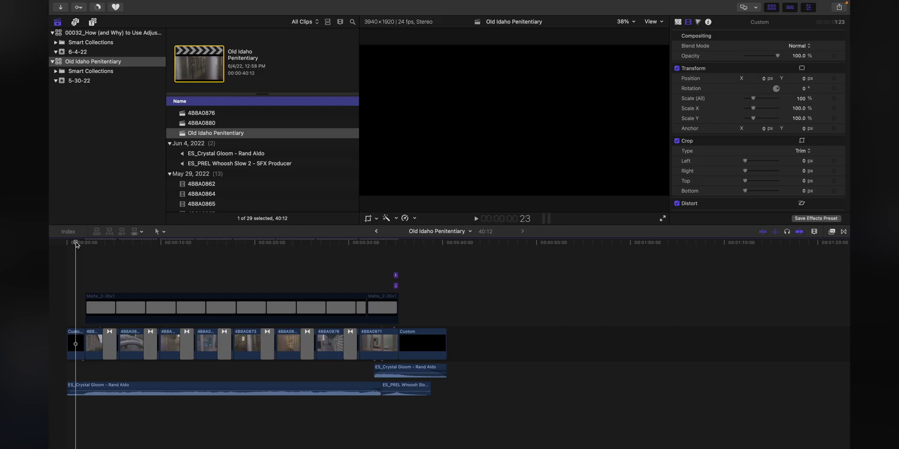
Step: Preview the montage and click through the storyline clips and Matte_2-35x1 overlays
left_click_drag(77, 242, 169, 242)
left_click(290, 305)
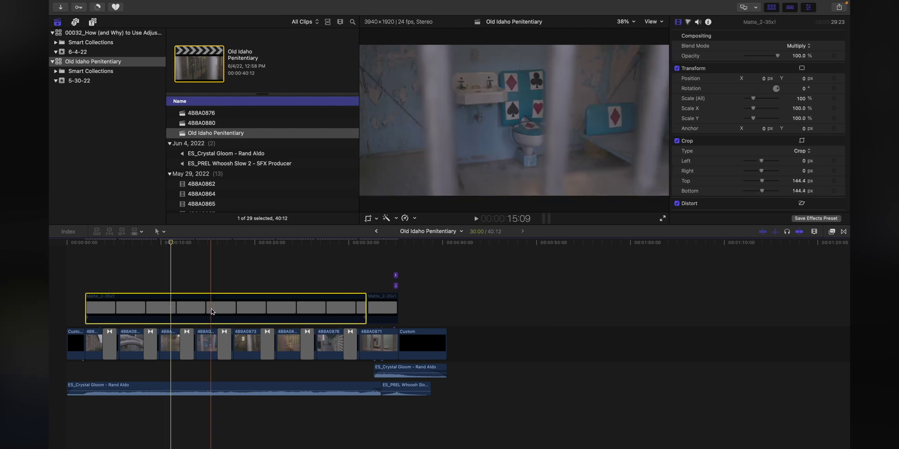
left_click_drag(284, 292, 398, 323)
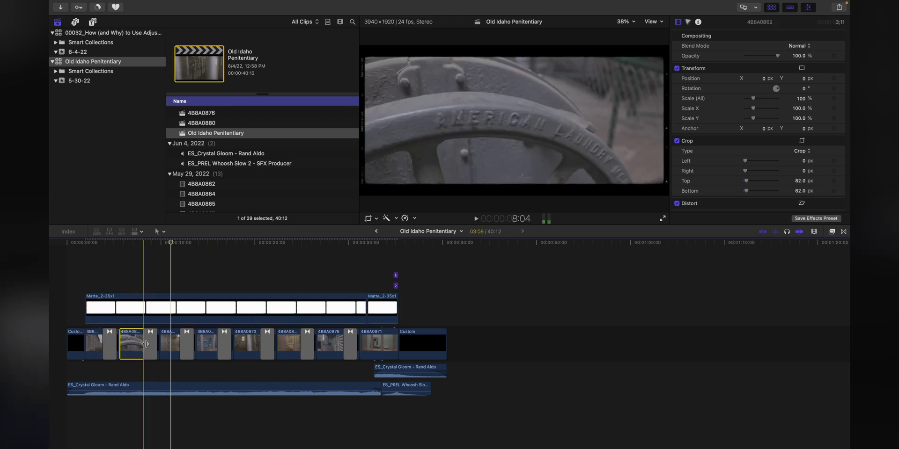
left_click(150, 344)
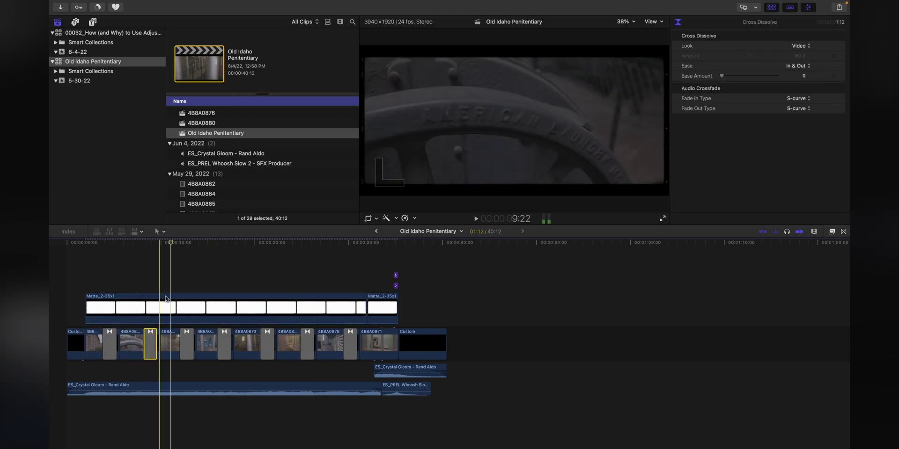
left_click(169, 344)
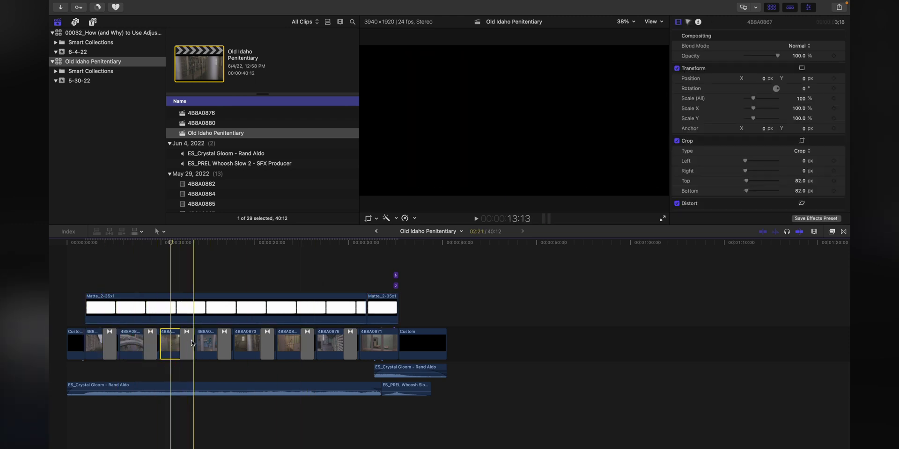
left_click(206, 344)
left_click(287, 344)
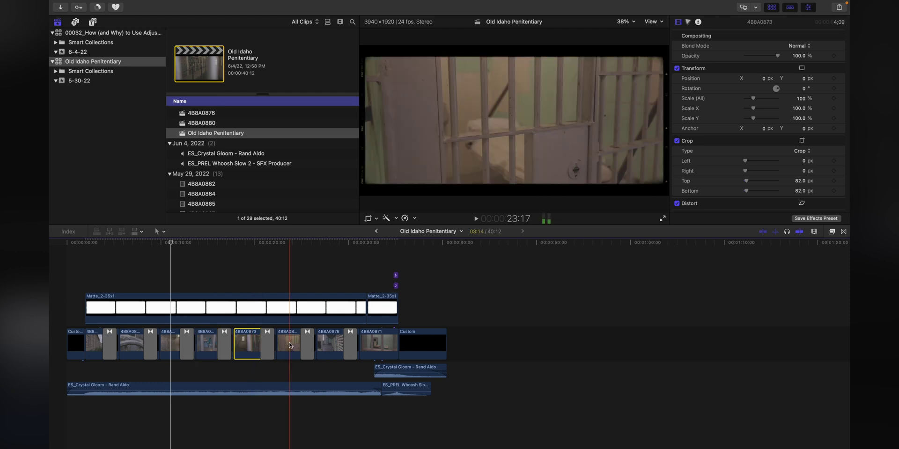
left_click(331, 344)
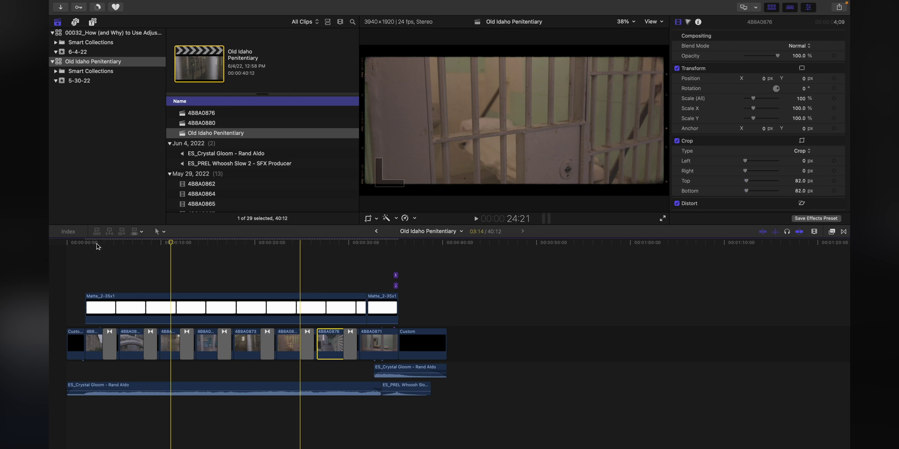
Step: Select stone-wall clip 4B8A0862 at about 3 seconds and show its Color Board
left_click(98, 244)
left_click(94, 344)
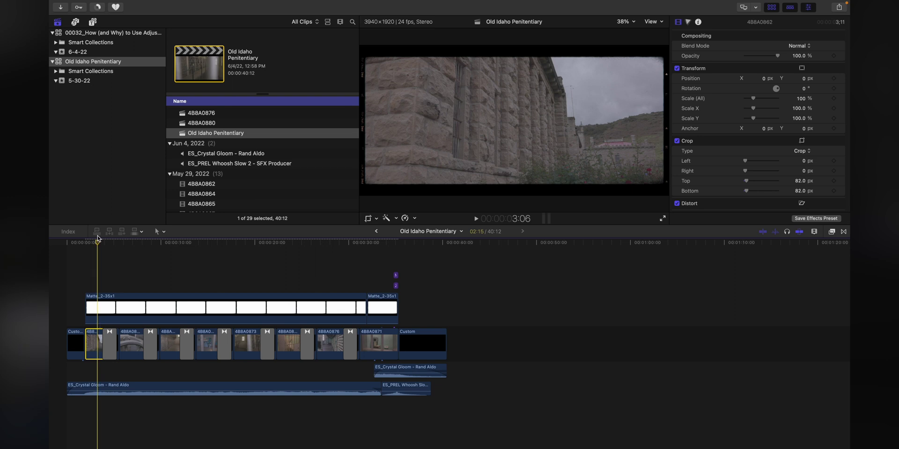
left_click(233, 307)
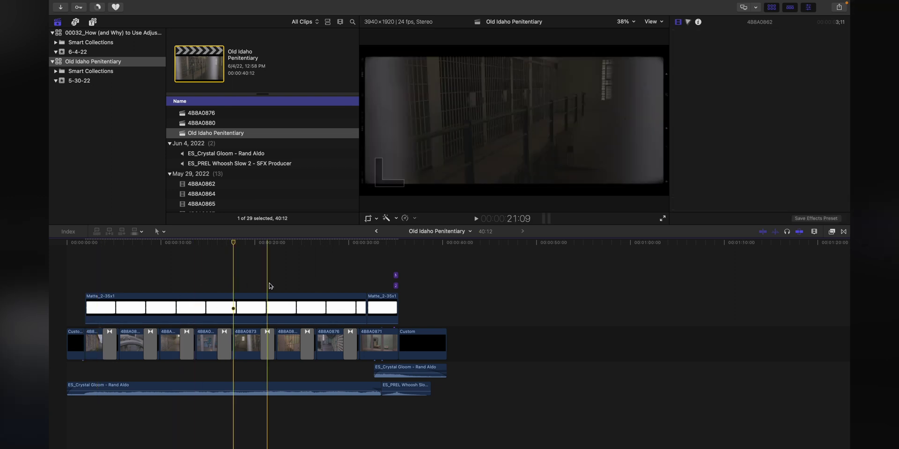
left_click(368, 307, "super")
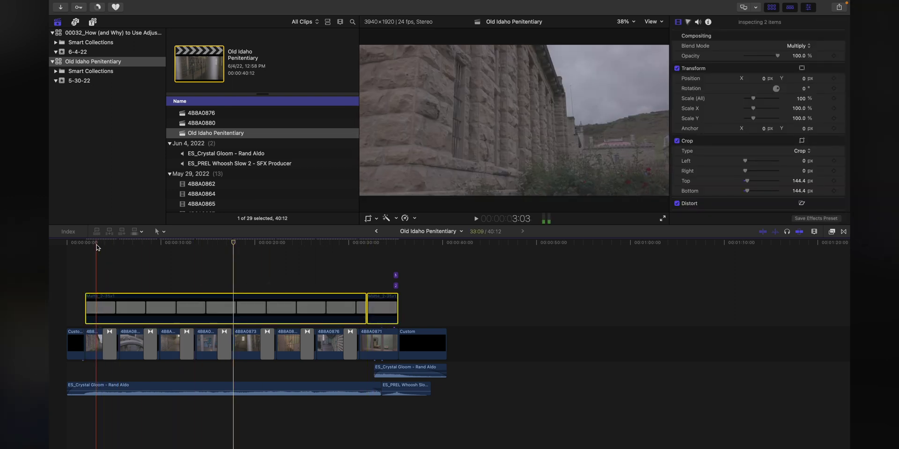
left_click(95, 242)
left_click(96, 333)
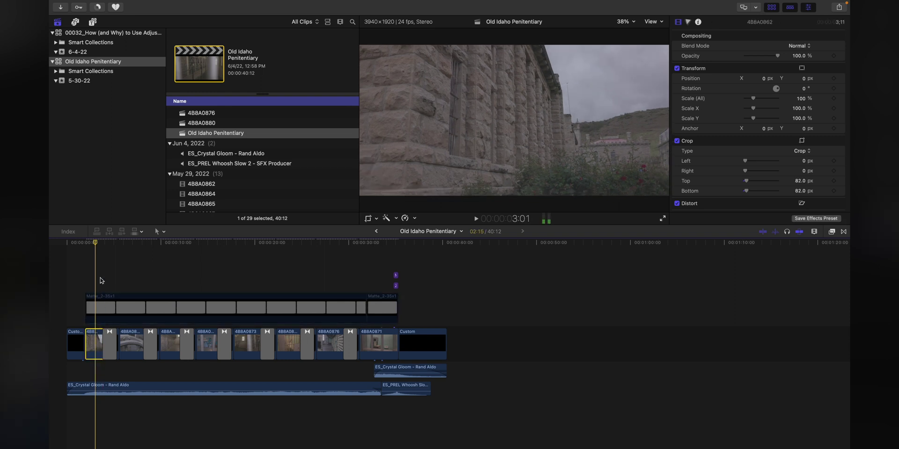
left_click(688, 23)
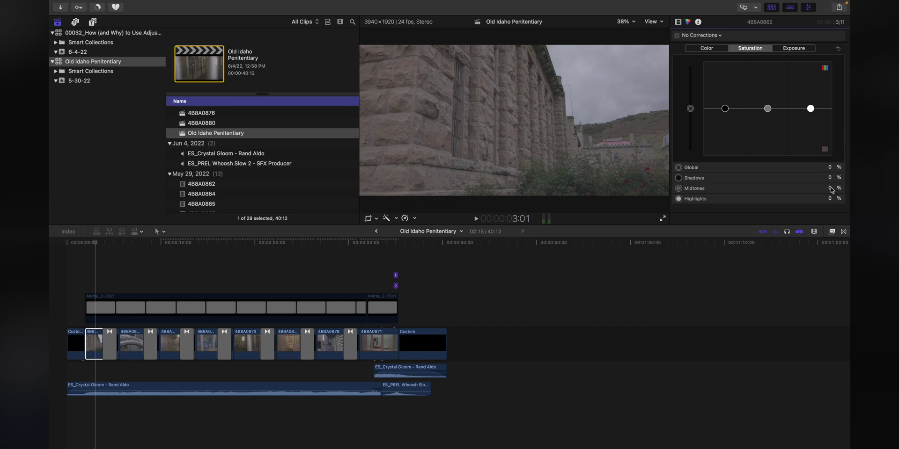
Step: List all effects and darken clip 4B8A0862's exposure shadows in the Color Board
left_click(832, 231)
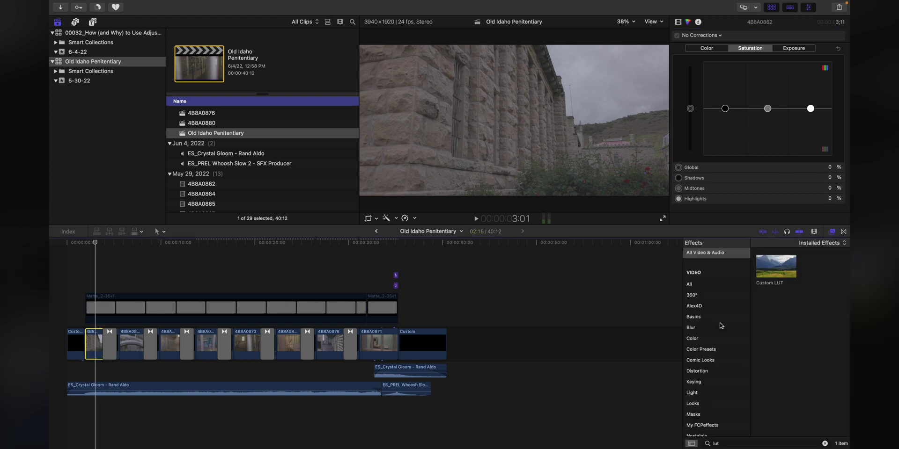
left_click(823, 442)
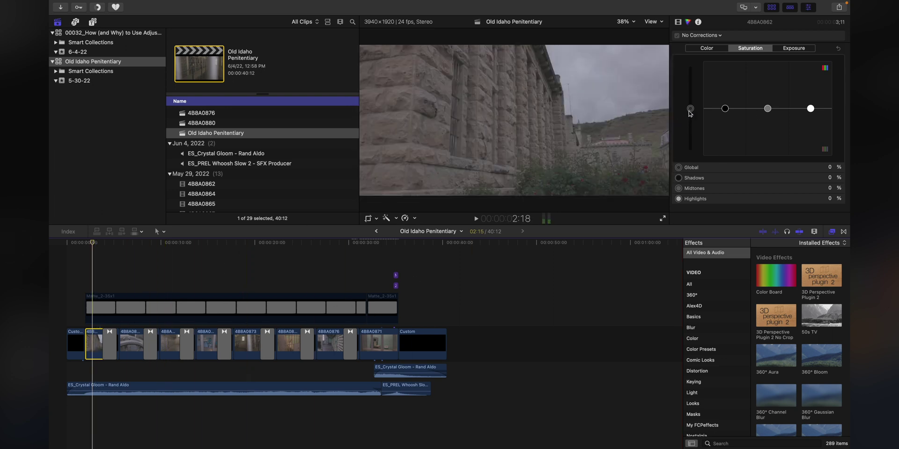
left_click_drag(725, 108, 727, 122)
key("super+z")
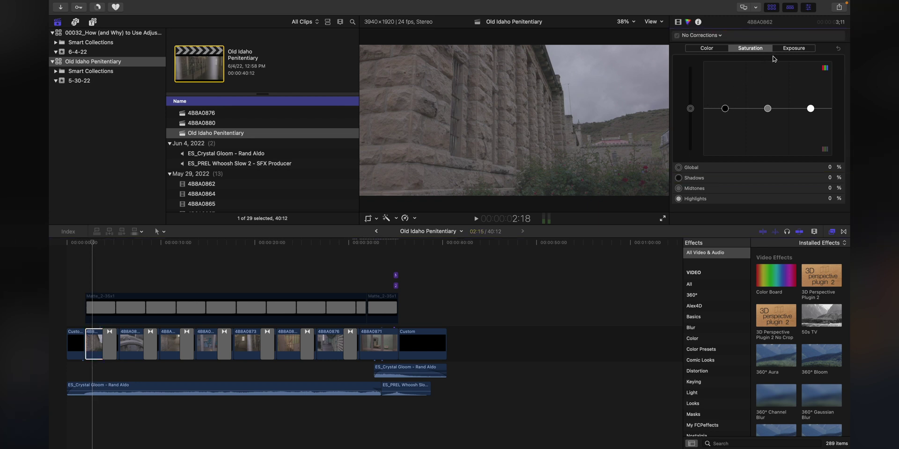
left_click(789, 51)
left_click_drag(725, 108, 725, 126)
key("super+z")
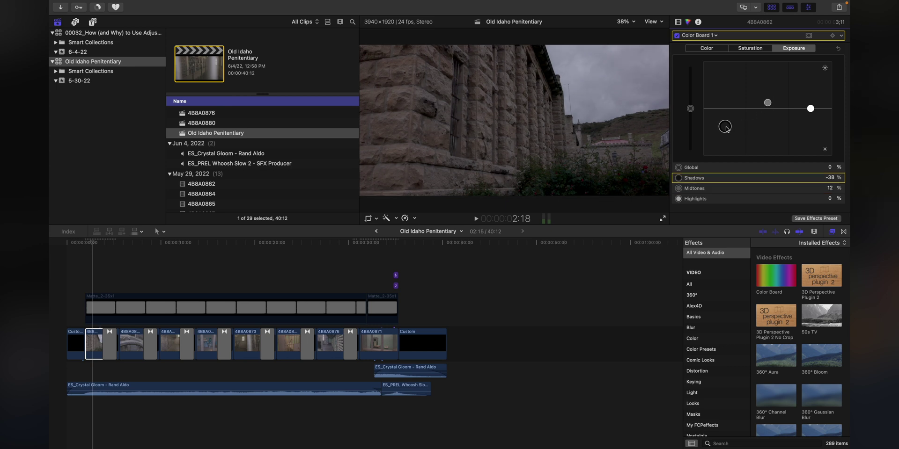
Step: Raise the clip's global saturation to 22% and deselect it
left_click(750, 48)
left_click_drag(690, 109, 698, 56)
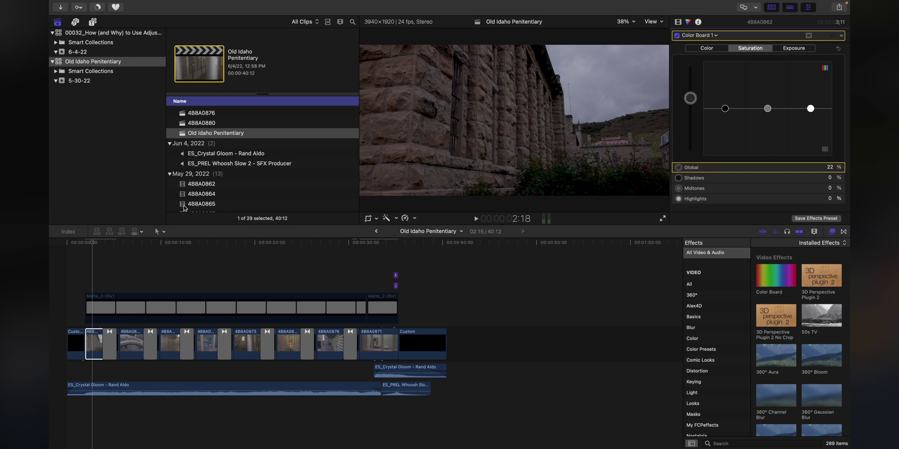
left_click(90, 251)
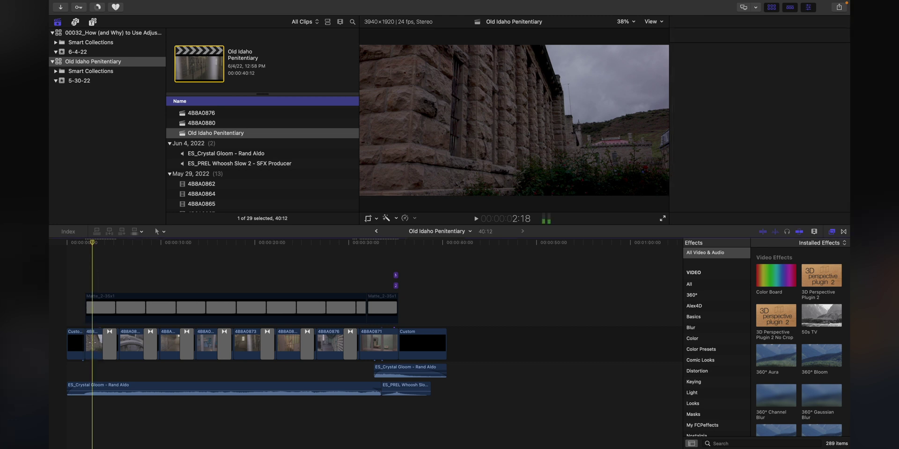
Step: Paste clip 4B8A0862's Color Board 1 grade onto the selected storyline clips through 4B8A0871
left_click(93, 344)
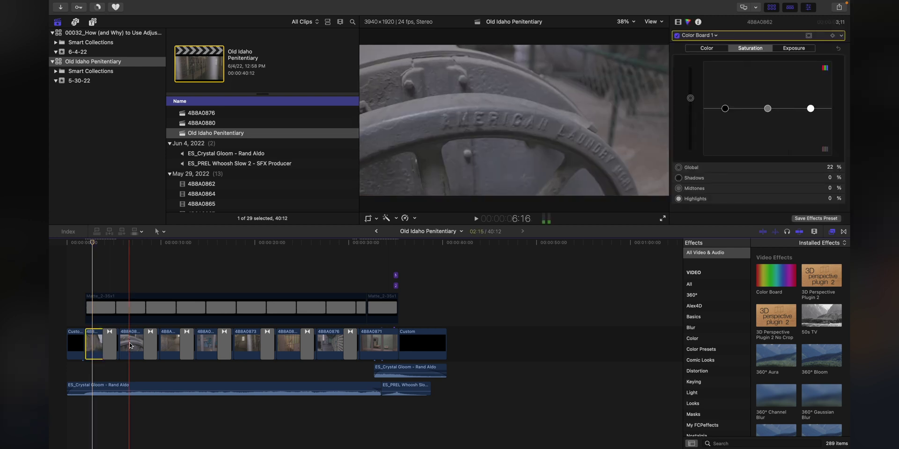
left_click(171, 345, "shift")
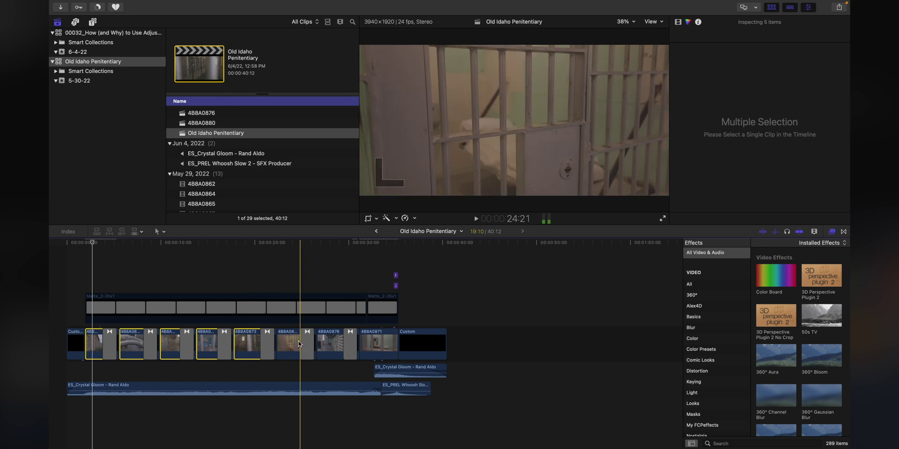
left_click(330, 345, "shift")
left_click(376, 344, "shift")
key("super+shift+v")
scroll(372, 175, "up", 3)
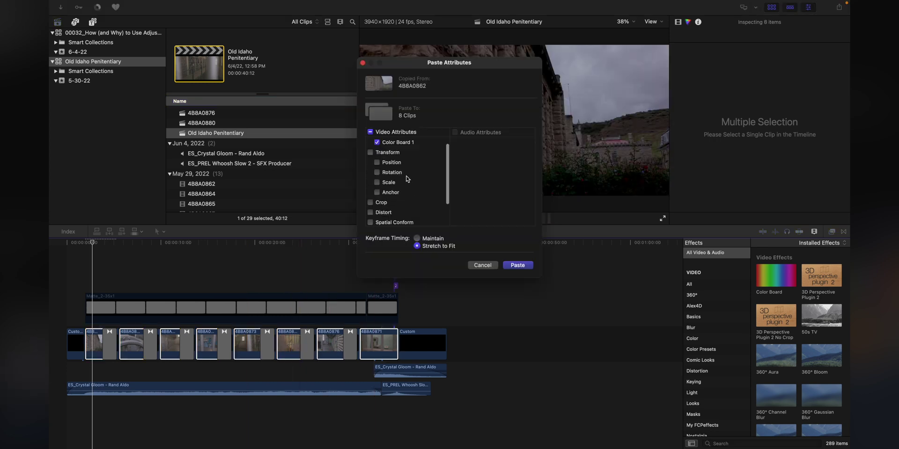
left_click(521, 268)
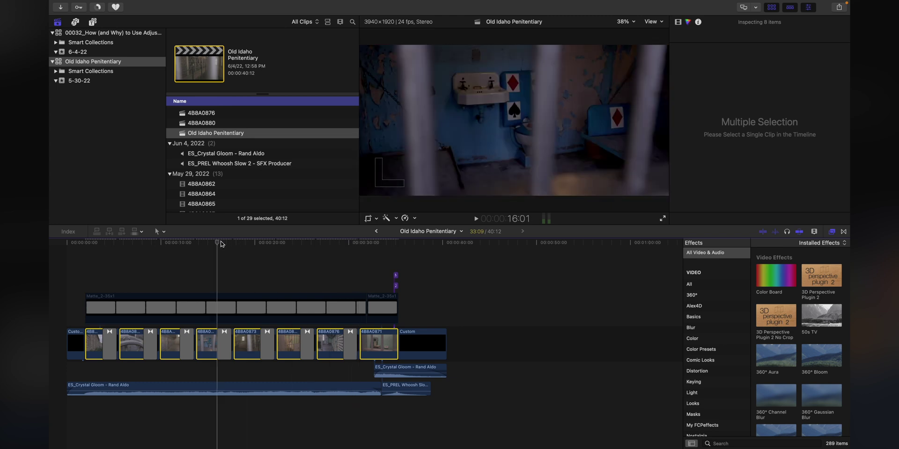
left_click(94, 249)
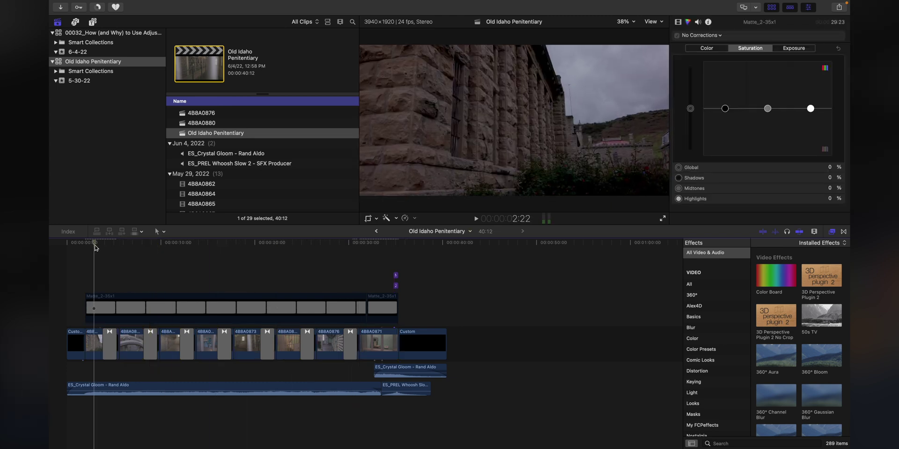
key("c")
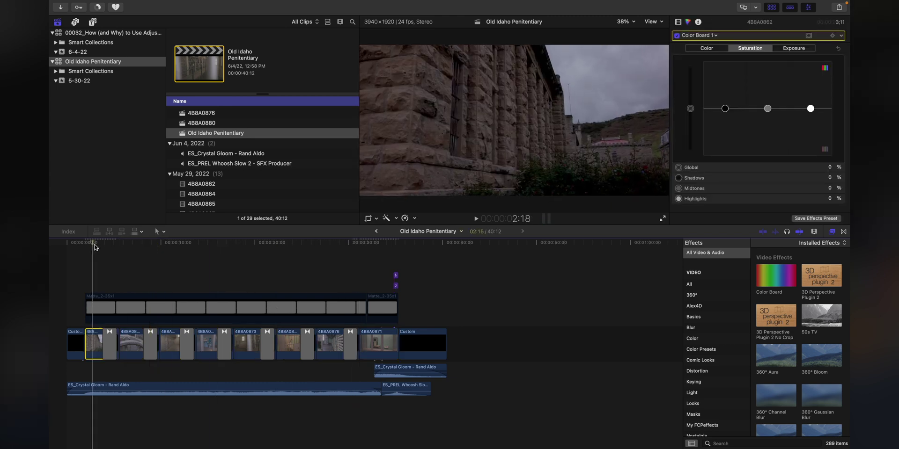
Step: Reset the exposure adjustments to zero and confirm clip 4B8A0865 has no color corrections
left_click(791, 50)
left_click(838, 48)
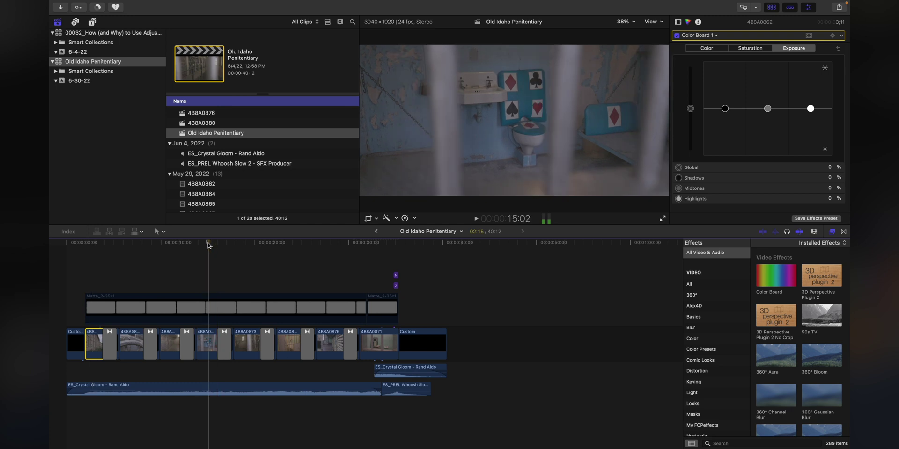
left_click(202, 338)
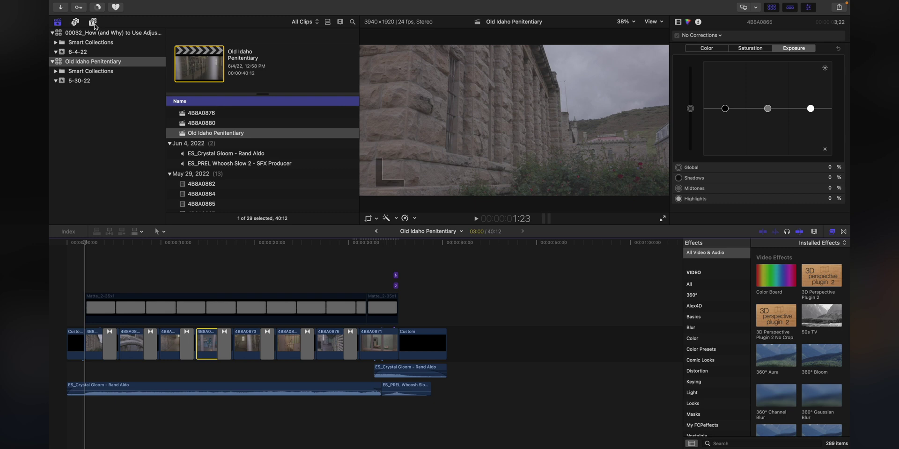
left_click(94, 24)
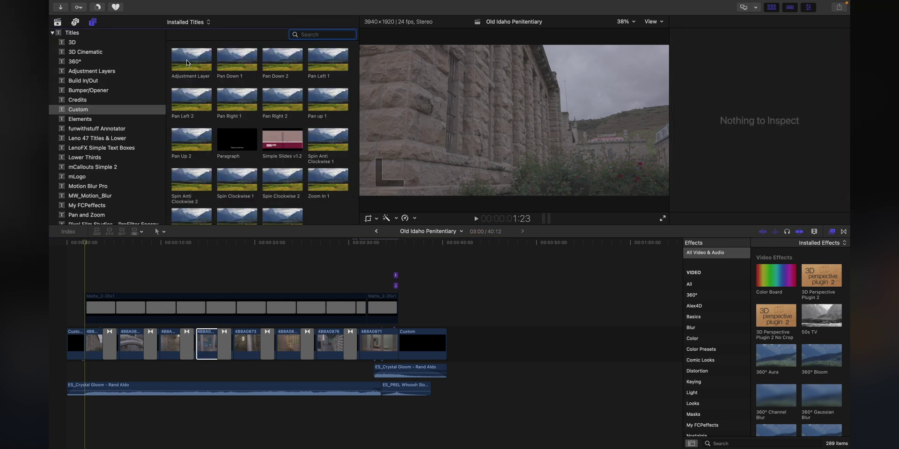
Step: Place an Adjustment Layer above the montage, stretched to 33:09 across the clips, and select it
left_click_drag(186, 62, 87, 266)
left_click_drag(150, 285, 372, 256)
left_click(122, 243)
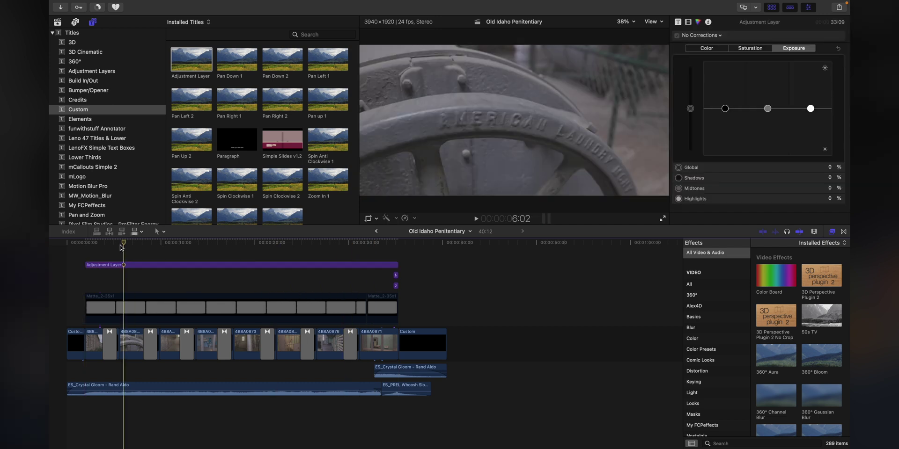
left_click(86, 245)
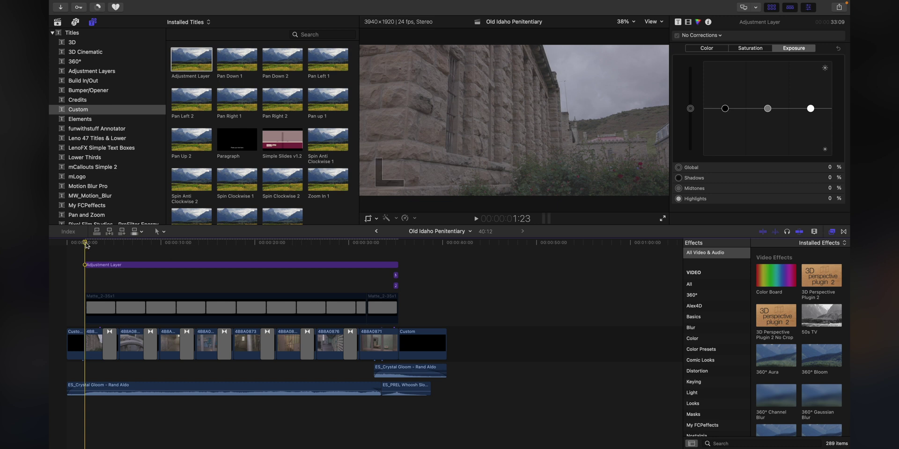
left_click(113, 264)
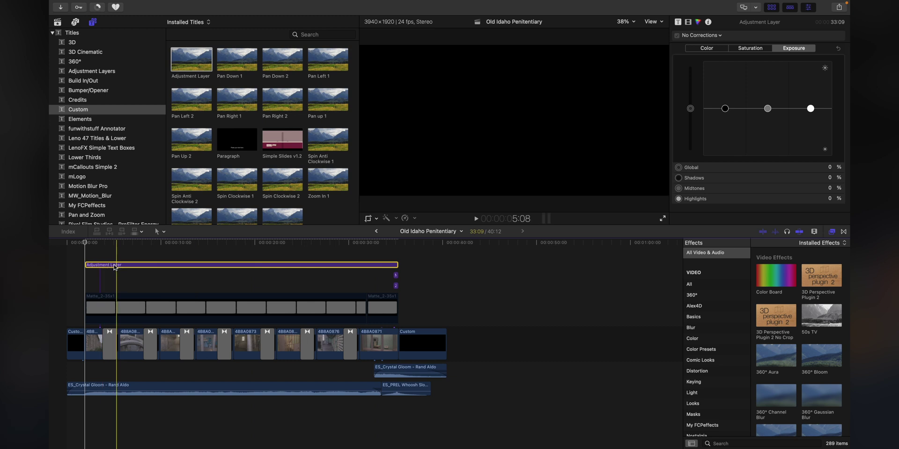
right_click(115, 267)
Step: Rename the adjustment layer clip to 'Color Grade'
left_click(141, 295)
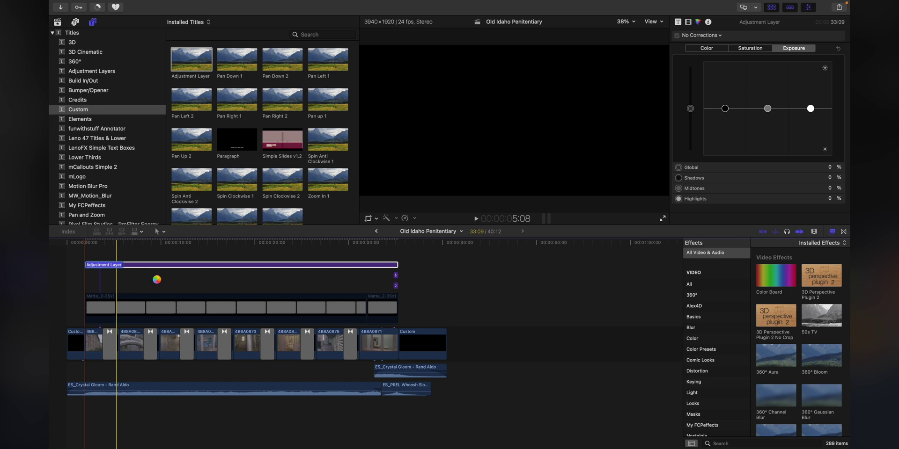
type("Coo")
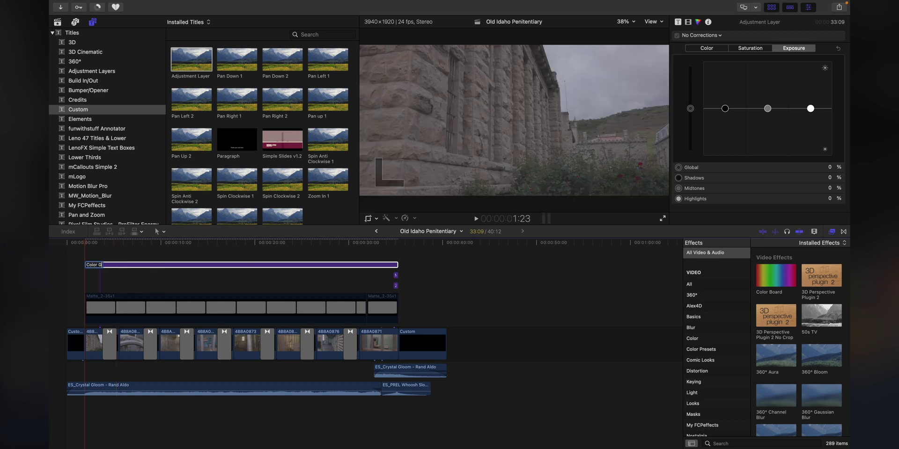
type("or Grade")
key("Return")
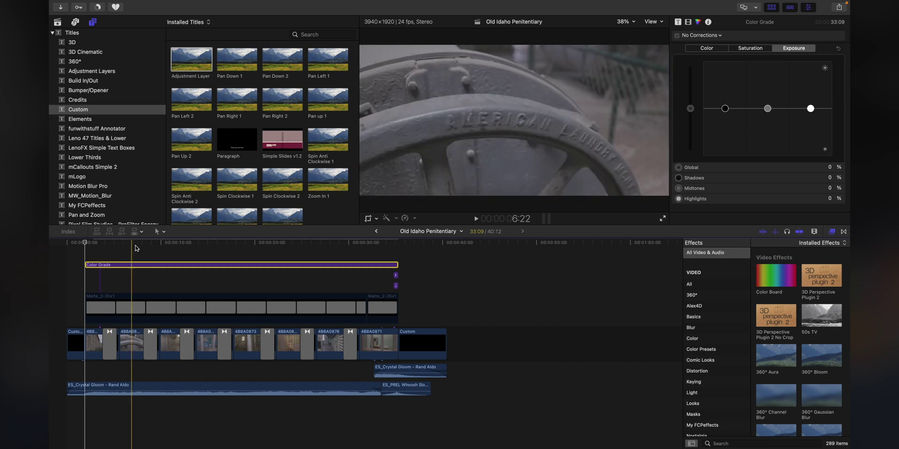
scroll(169, 268, "up", 1)
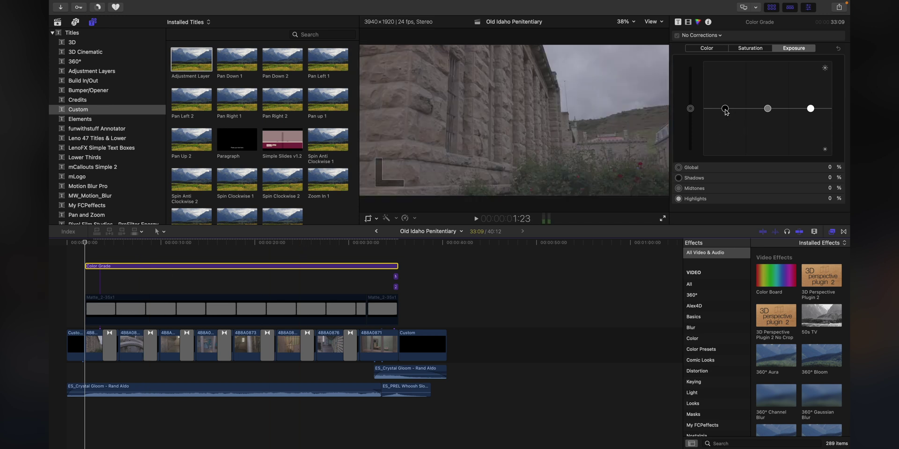
Step: Set Color Grade's exposure shadows to -34% and midtones to 8%
left_click_drag(724, 109, 724, 124)
left_click_drag(772, 108, 771, 103)
left_click(749, 51)
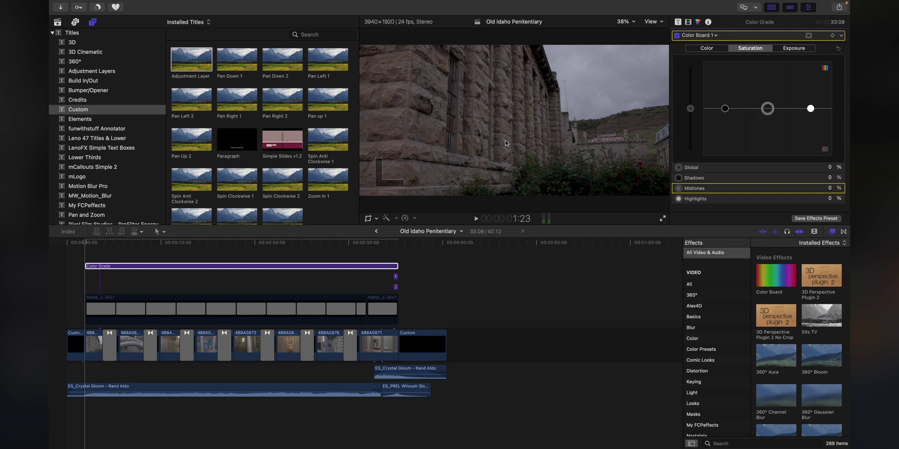
Step: Search the effects for 'lut' and drop Custom LUT onto Color Grade
left_click(763, 444)
type("lut")
left_click_drag(776, 266, 248, 266)
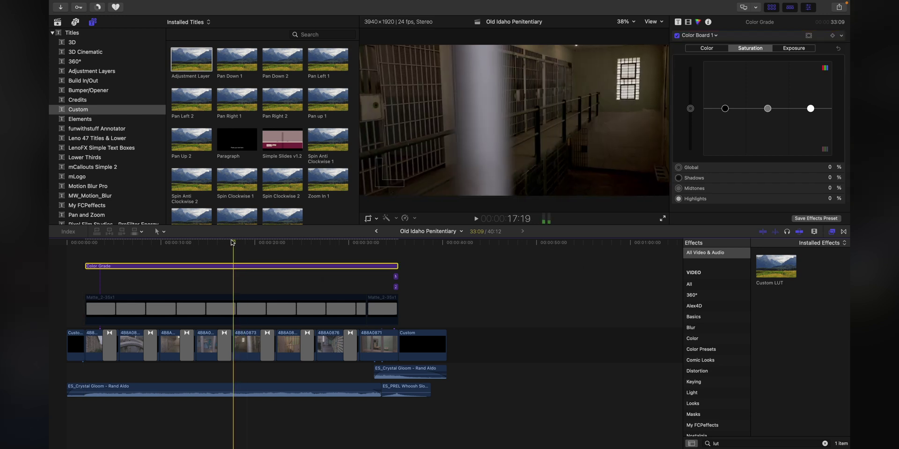
Step: Set Color Grade's Custom LUT to PM2 Wolfswood and preview corridor shots under the grade
left_click(179, 243)
mouse_move(182, 244)
left_mouse_down()
mouse_move(126, 245)
mouse_move(168, 252)
left_mouse_up()
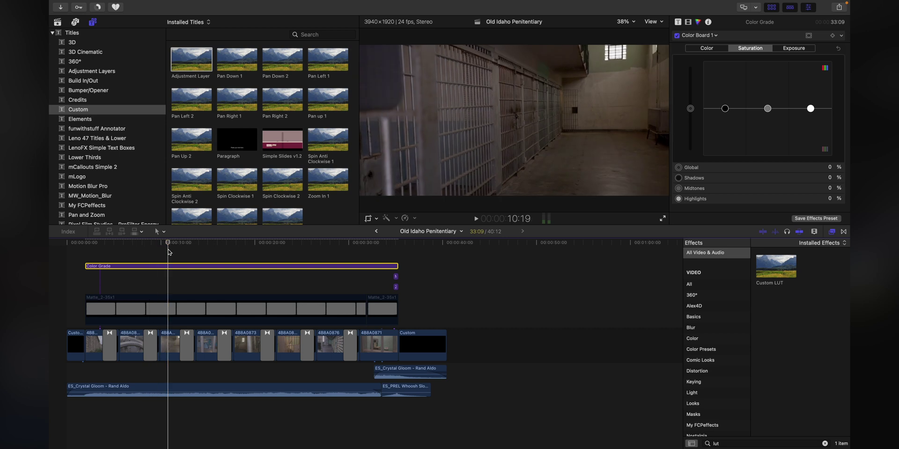
left_click(688, 22)
left_click(770, 67)
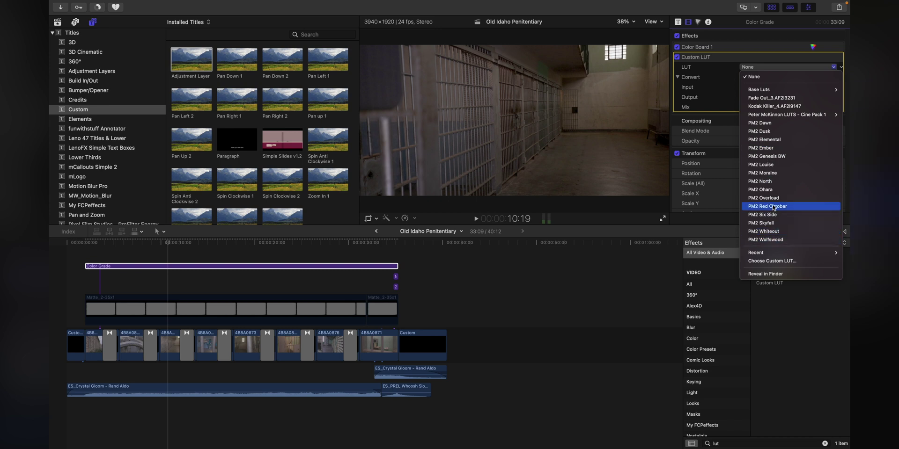
left_click(776, 239)
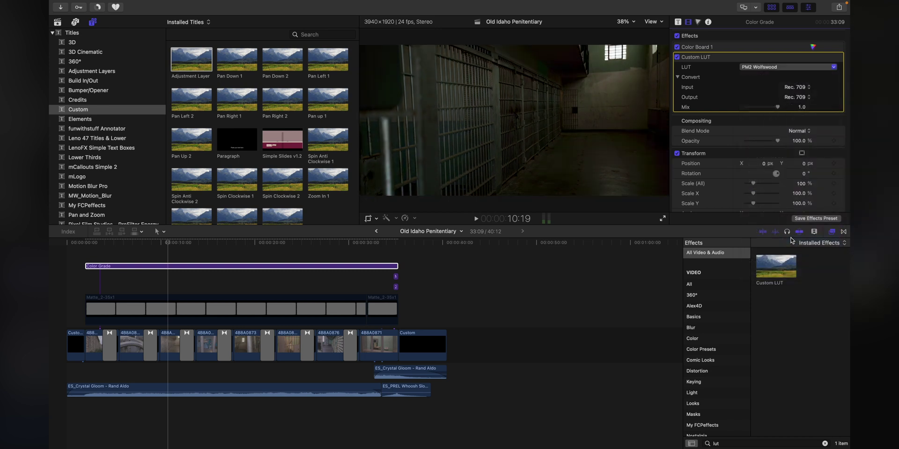
left_click_drag(356, 242, 173, 246)
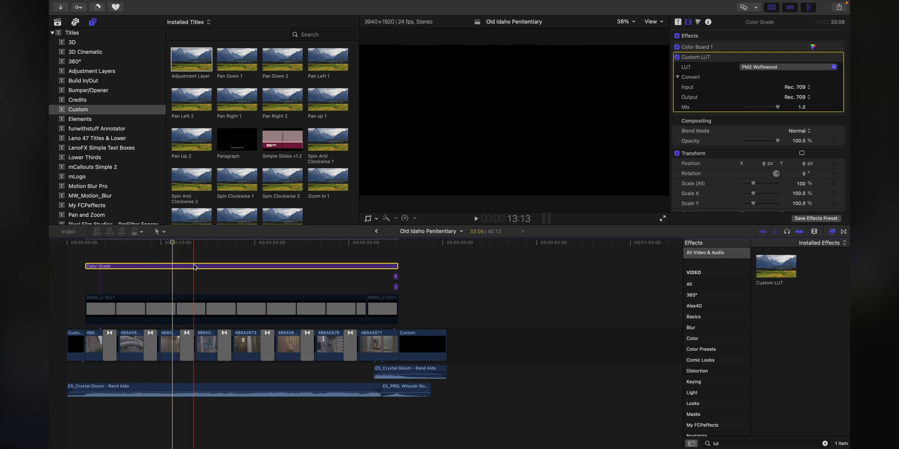
left_click(698, 22)
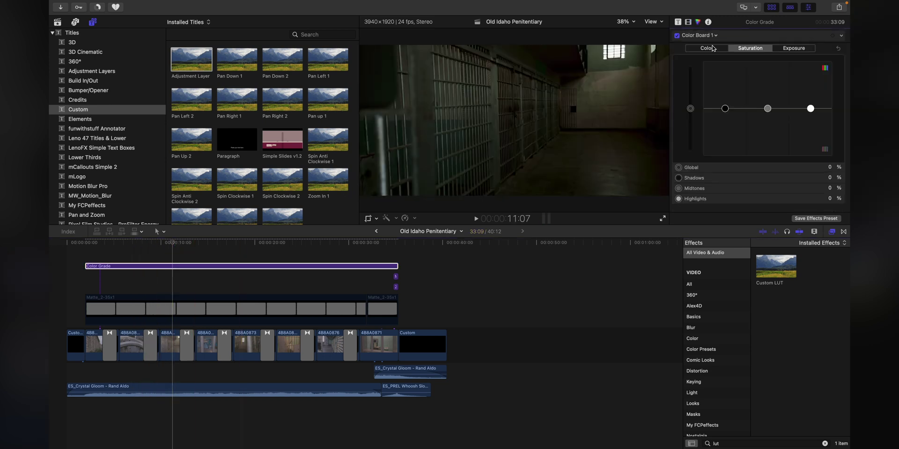
Step: Tint the Color Grade layer slightly toward green and preview later montage shots
left_click_drag(727, 112, 744, 107)
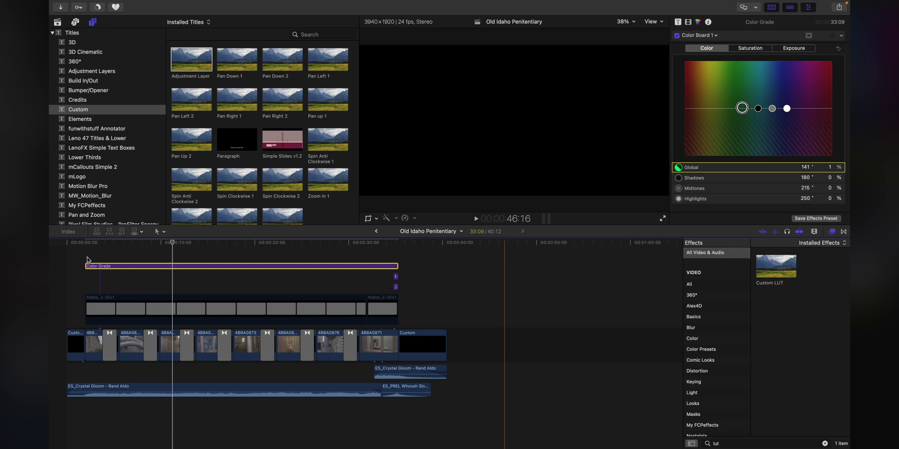
left_click(133, 292)
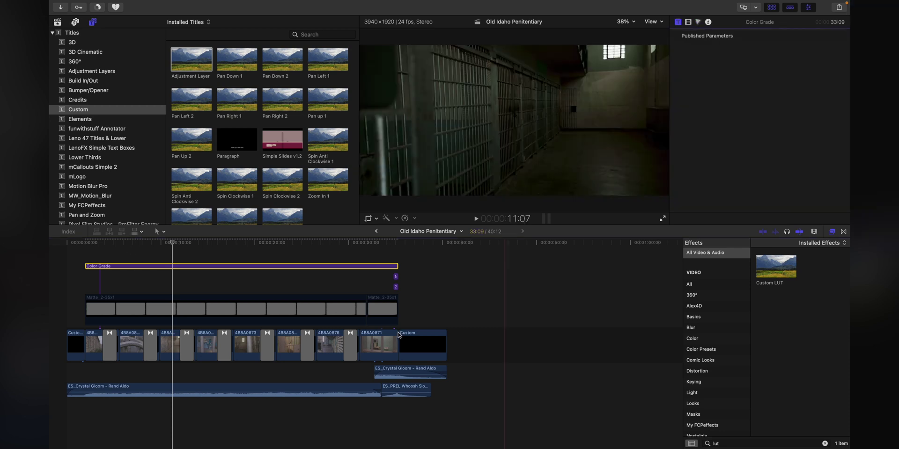
left_click_drag(344, 242, 253, 245)
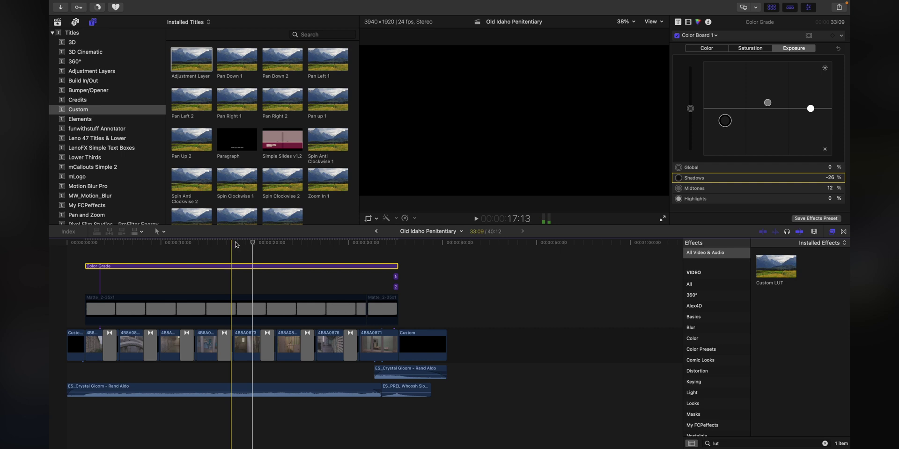
left_click(236, 244)
Step: Cut the Color Grade layer in two places and select its middle section
key("b")
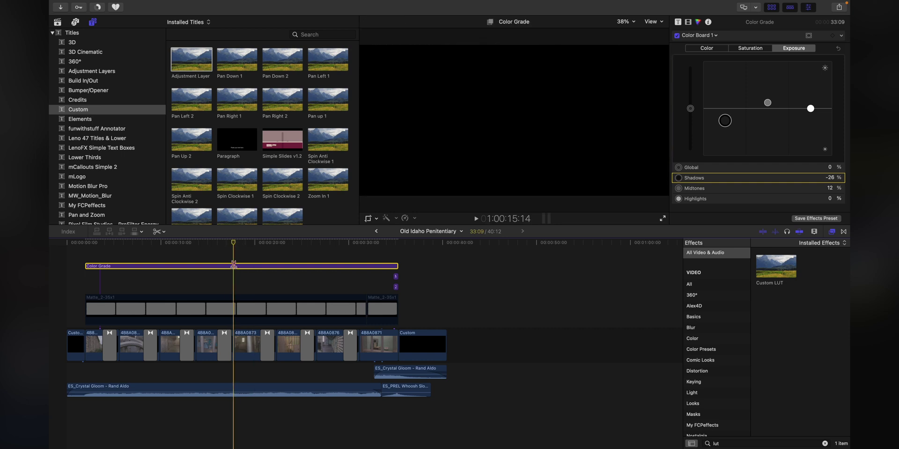
left_click(234, 266)
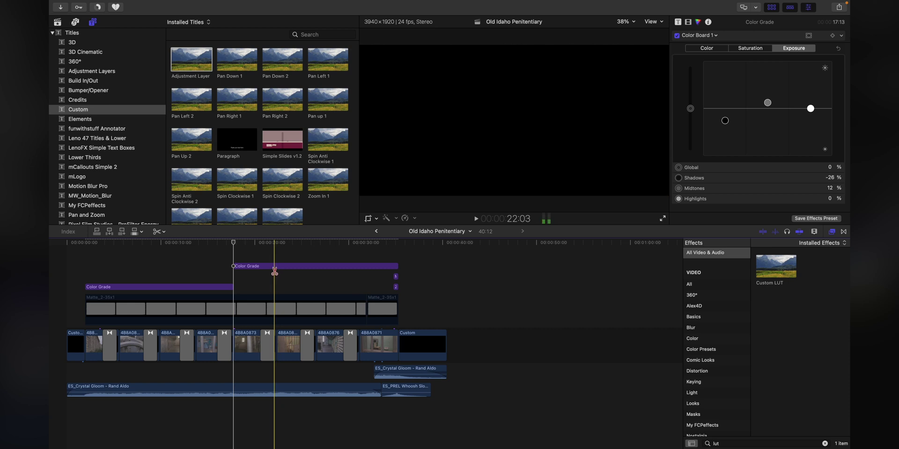
left_click(274, 269)
key("a")
left_click(261, 247)
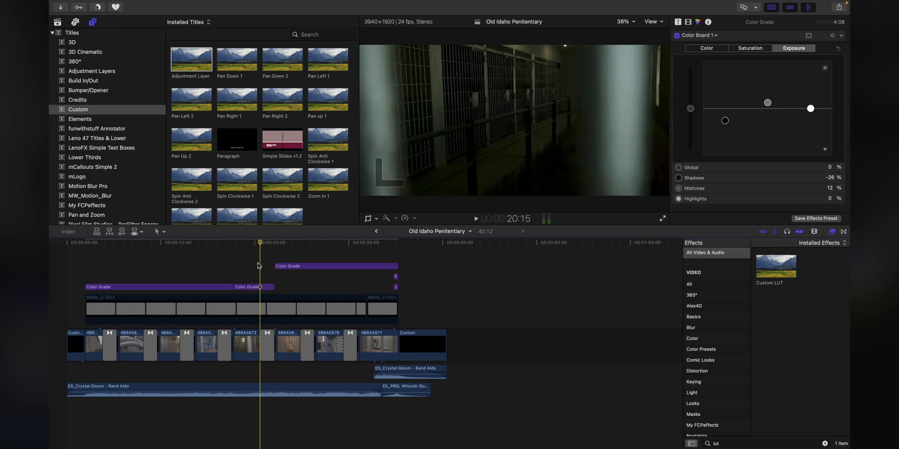
left_click(257, 287)
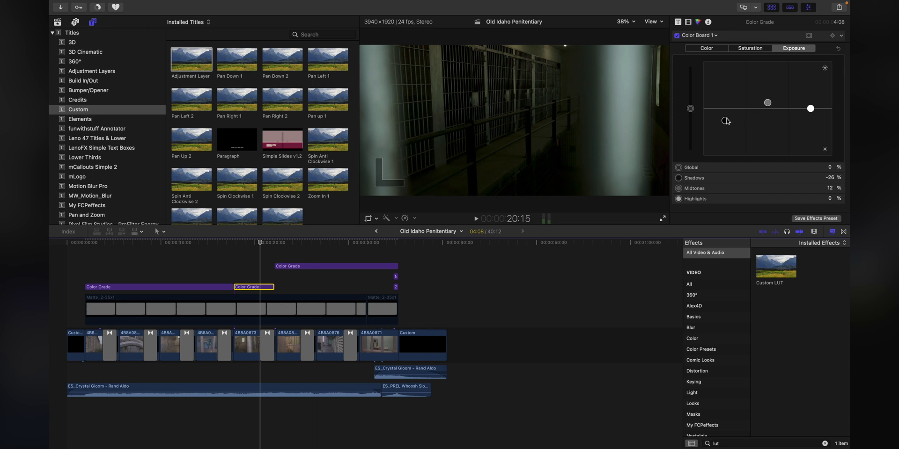
Step: Lift that section's shadows to -20% and play back the prison-cell shots
left_click_drag(726, 119, 767, 100)
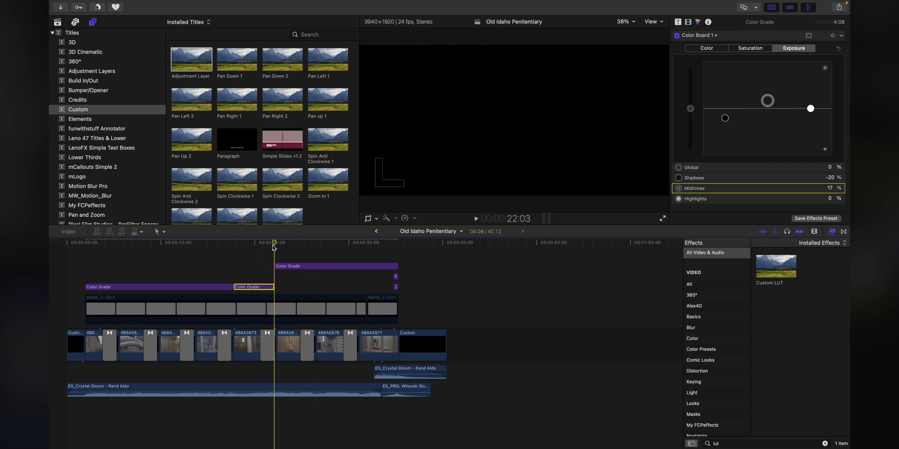
left_click_drag(274, 247, 203, 252)
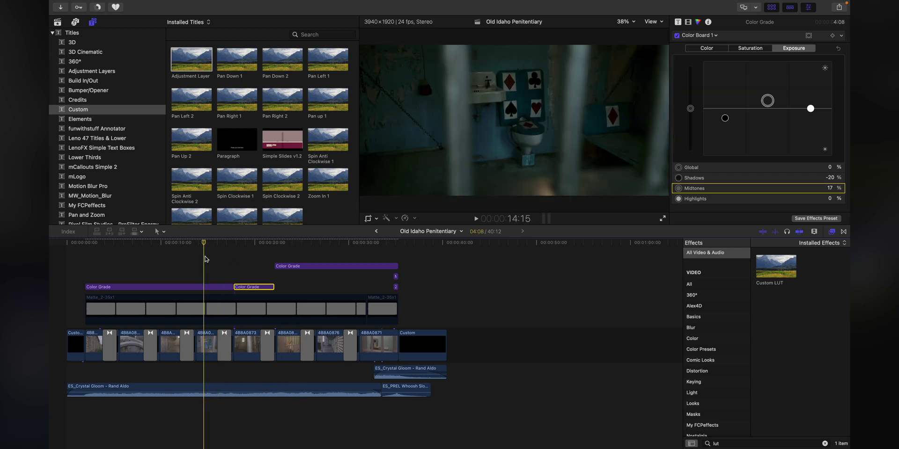
key("space")
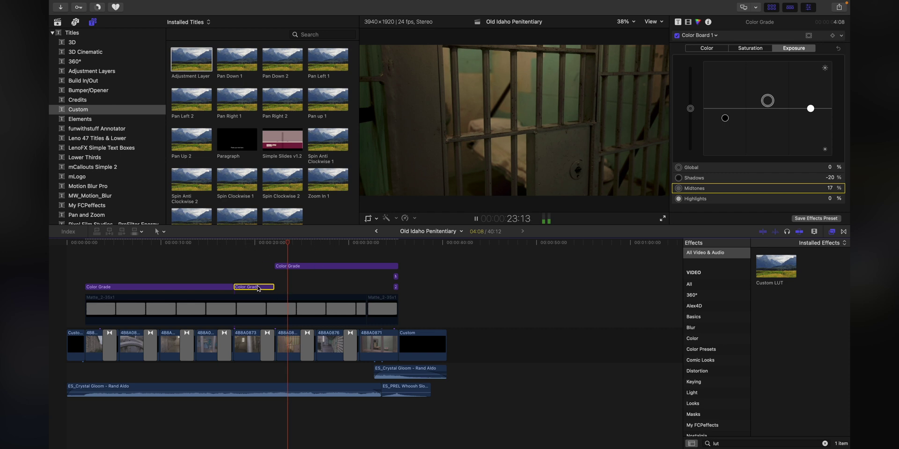
left_click(196, 287)
Step: View the first section's PM2 Wolfswood Custom LUT, then play and toggle the layer off and on
left_click(678, 22)
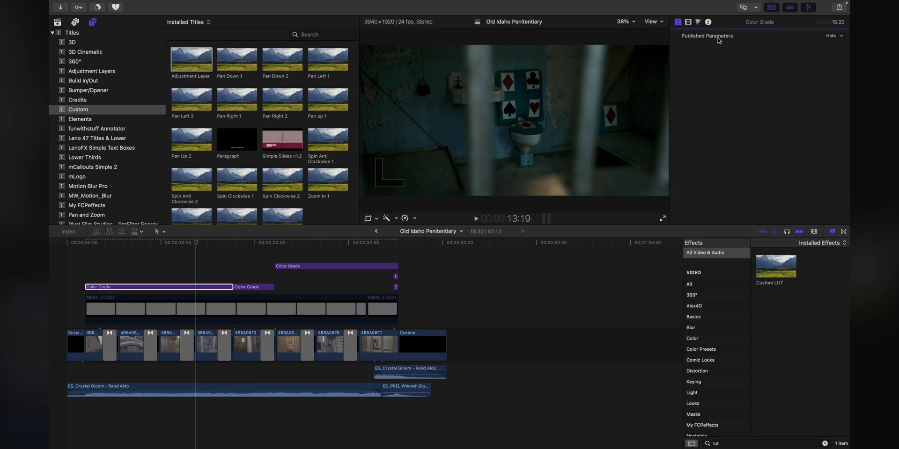
left_click(688, 22)
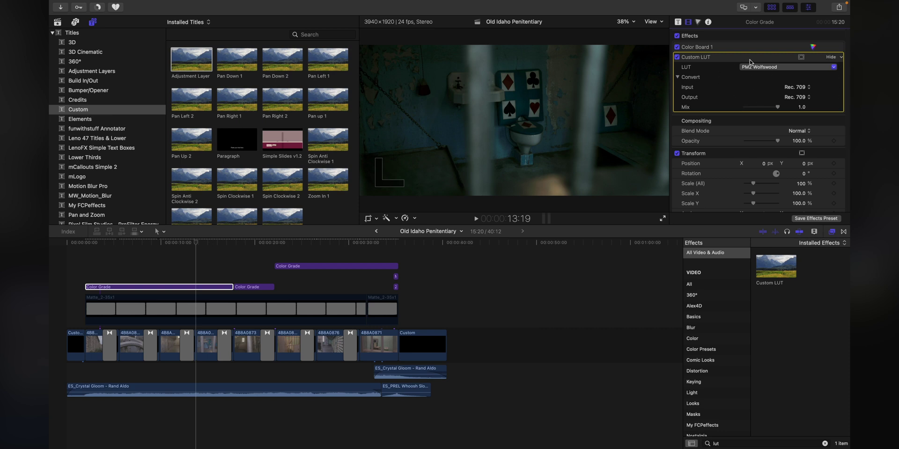
left_click(194, 246)
key("space")
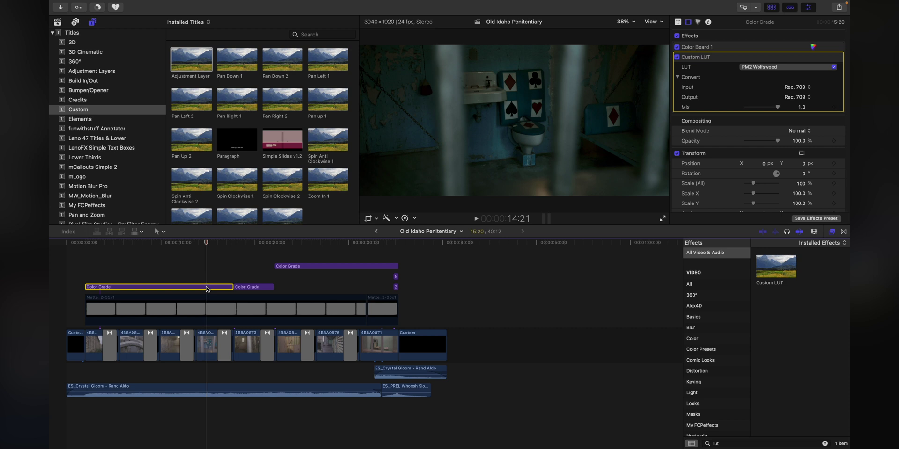
key("v")
key("v")
key("v")
key("v")
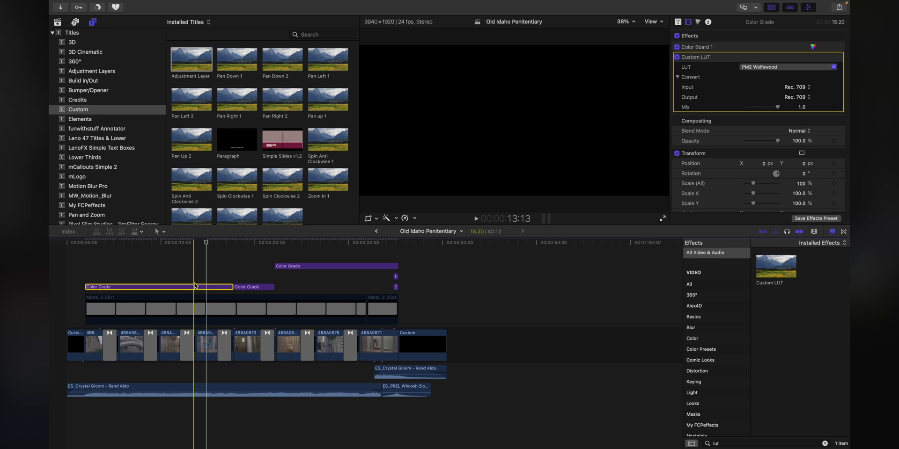
Step: Place a 7:01 Adjustment Layer above the first Color Grade section, then park the playhead near 1:23
left_click_drag(195, 70, 183, 280)
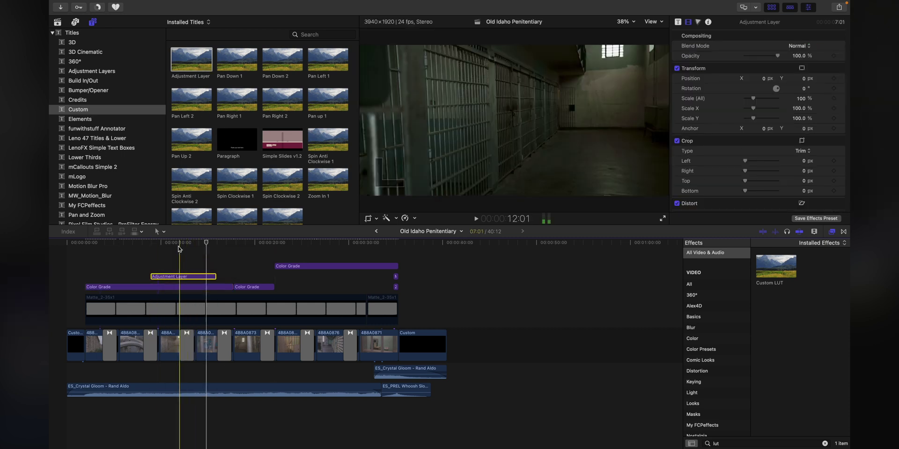
left_click(151, 243)
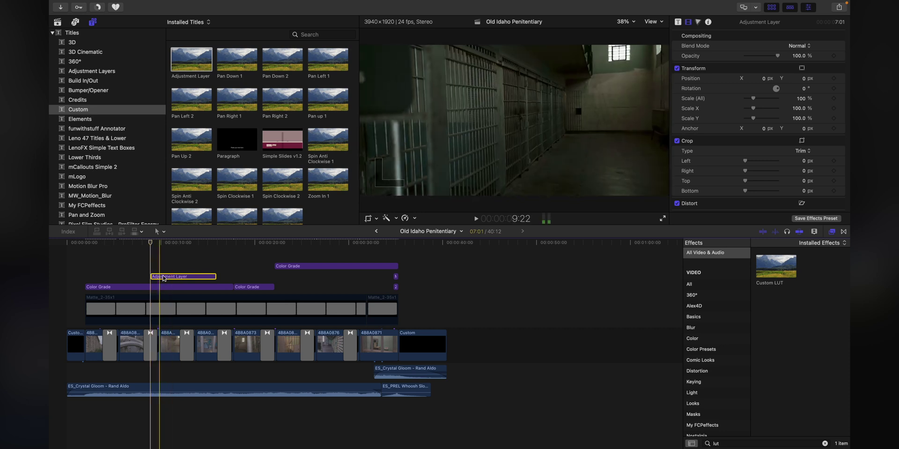
right_click(164, 278)
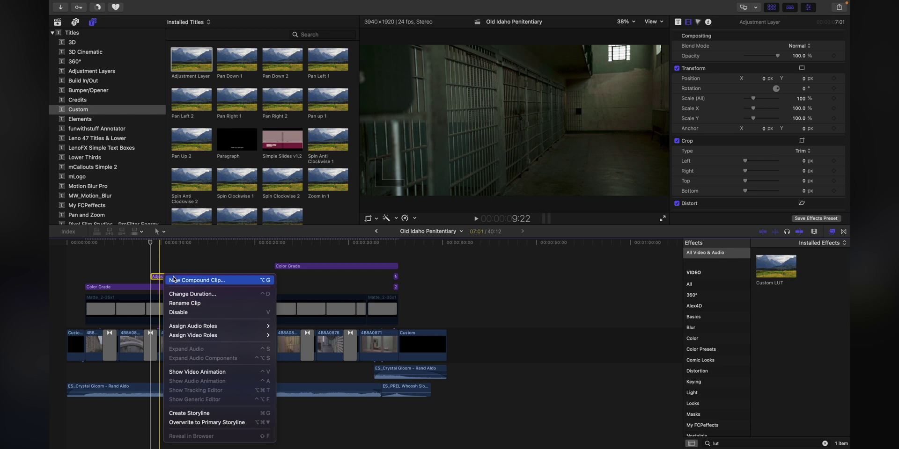
left_click(134, 257)
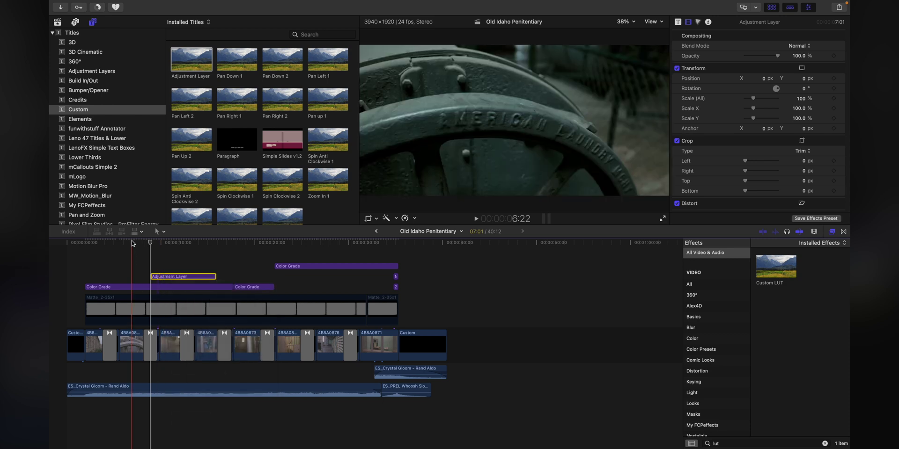
left_click(86, 243)
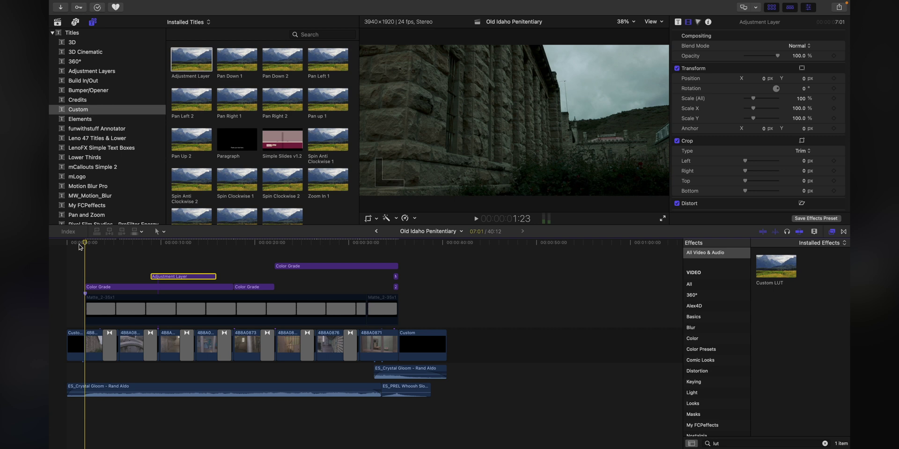
key("m")
key("m")
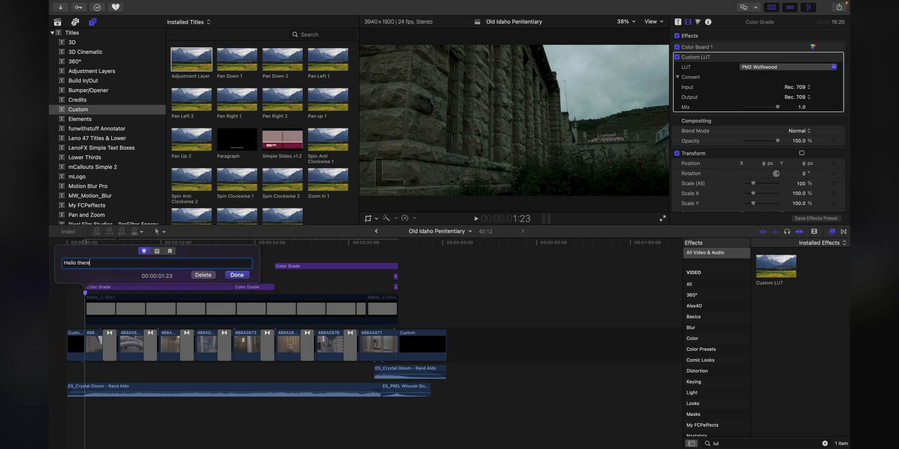
left_click(157, 251)
left_click(237, 276)
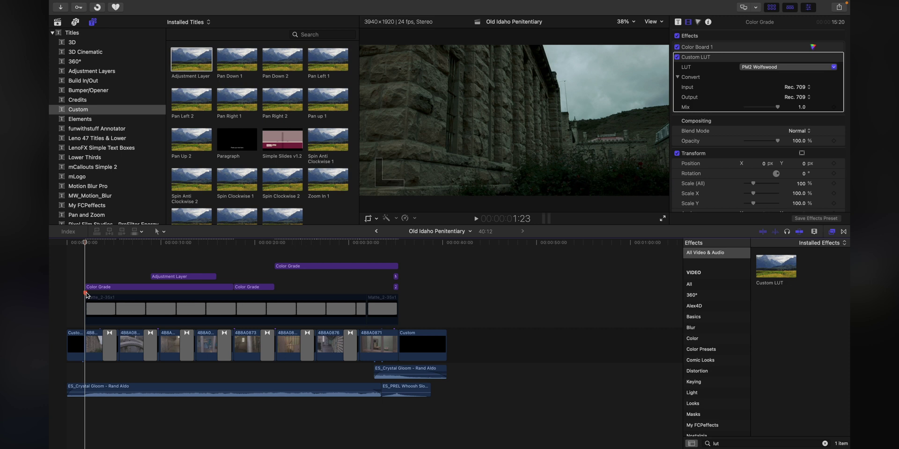
right_click(86, 294)
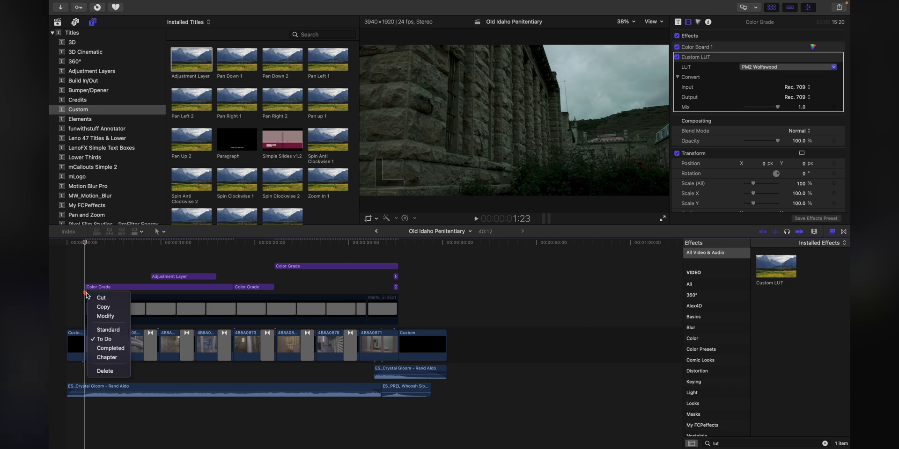
left_click(107, 371)
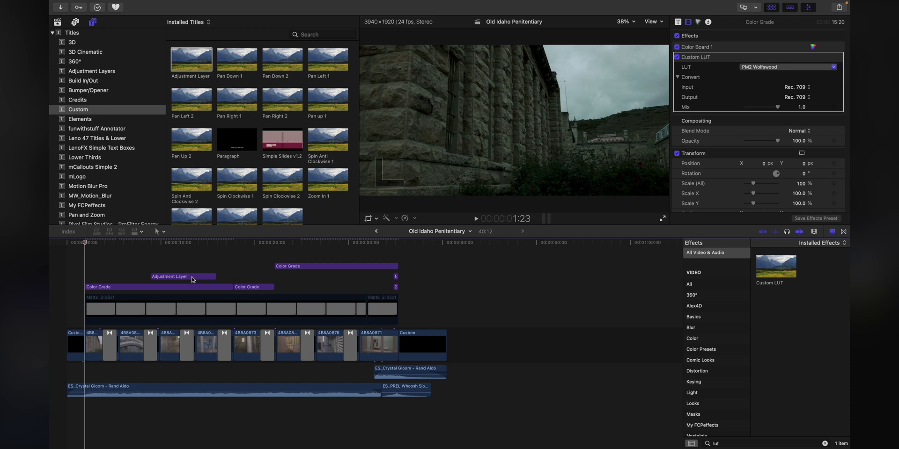
Step: Rename the Adjustment Layer 'Hello there :)', trim it to 3:08, and place it after the second Color Grade
left_click_drag(169, 277, 142, 279)
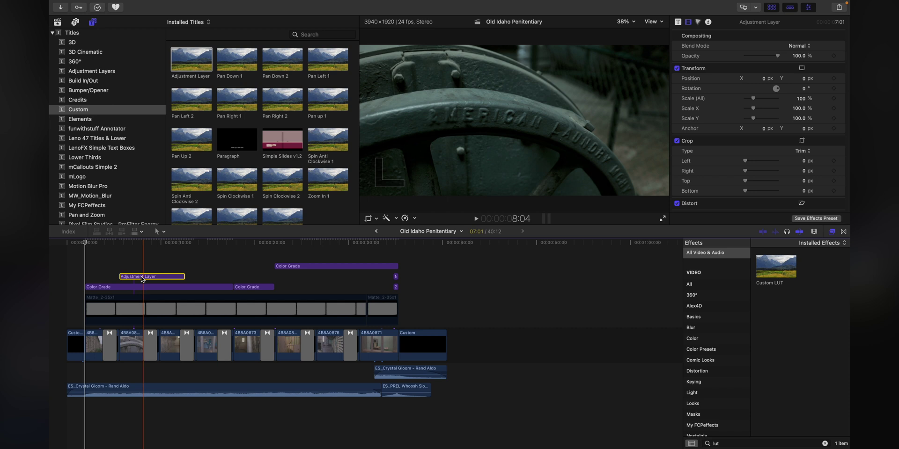
right_click(142, 280)
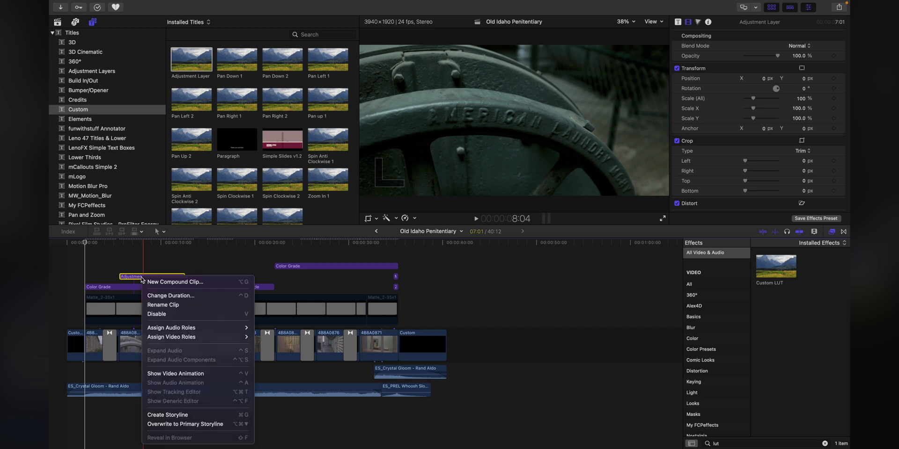
left_click(161, 299)
type("Hello there :)")
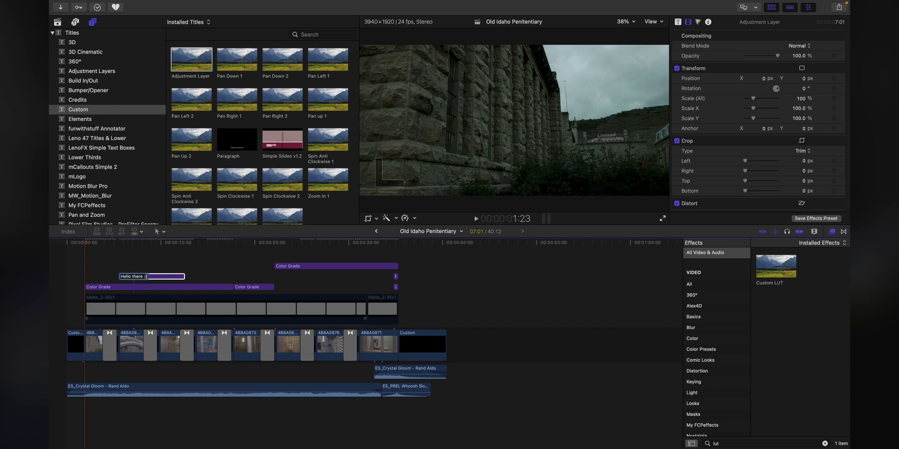
key("Return")
left_click_drag(185, 277, 213, 271)
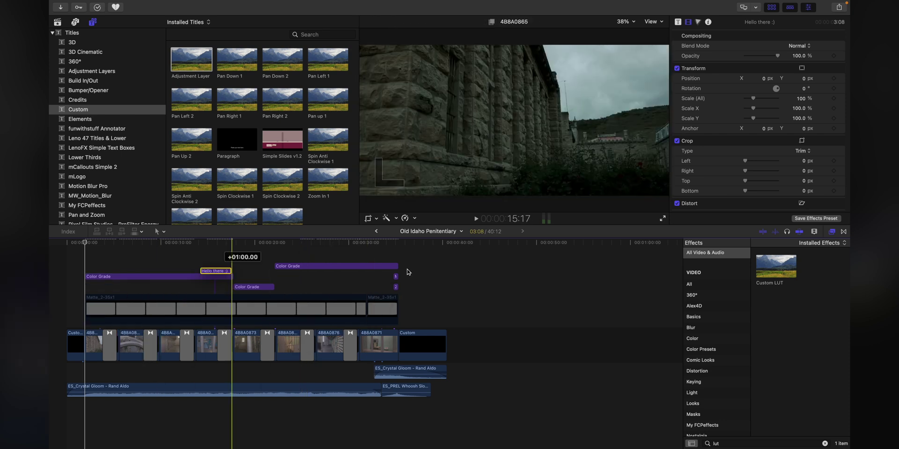
left_click_drag(407, 272, 310, 292)
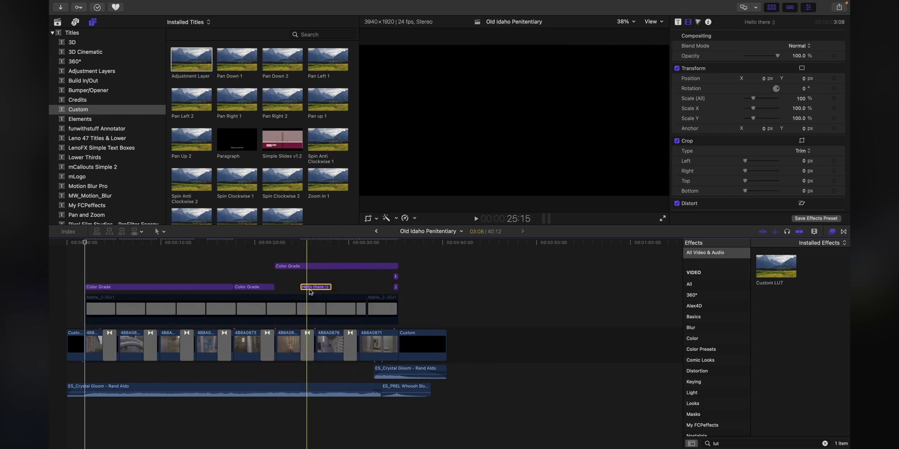